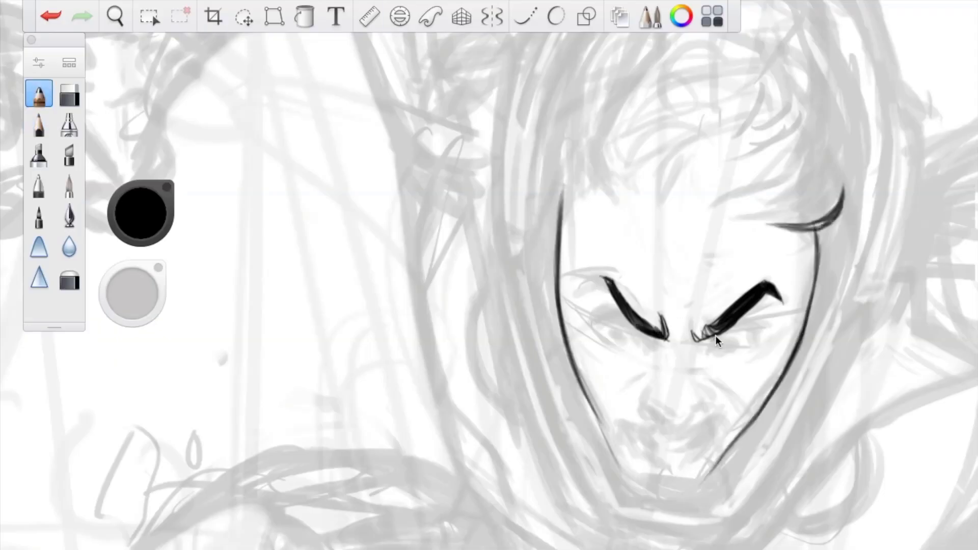
# Ink the left eye's upper lid and iris, then the nose, mouth and cheek lines in black.
pyautogui.moveTo(601, 324); pyautogui.dragTo(632, 347)
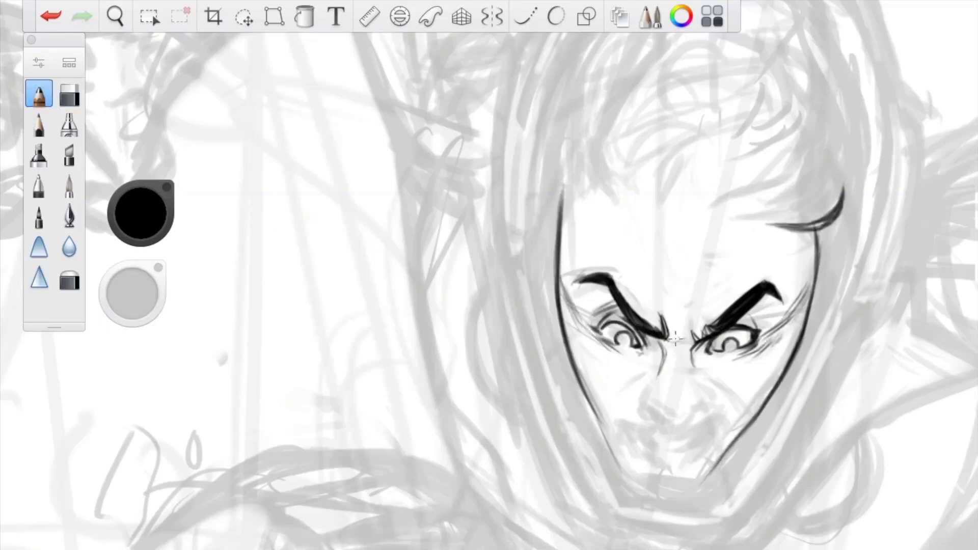
pyautogui.moveTo(657, 377); pyautogui.dragTo(677, 407)
pyautogui.moveTo(684, 458); pyautogui.dragTo(721, 489)
pyautogui.moveTo(733, 417); pyautogui.dragTo(749, 458)
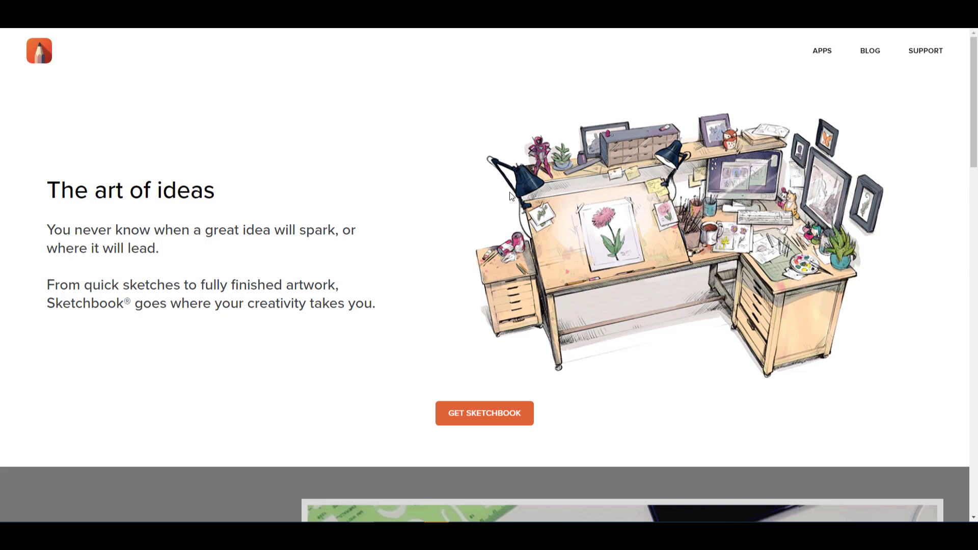
# Scroll down the Sketchbook homepage and back up to the top.
pyautogui.scroll(-15, 510, 195)
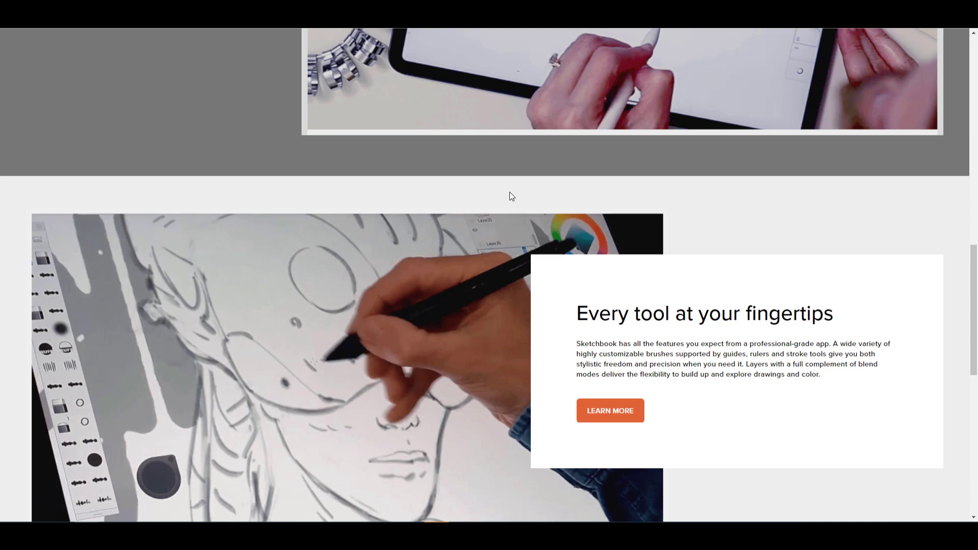
pyautogui.scroll(15, 509, 191)
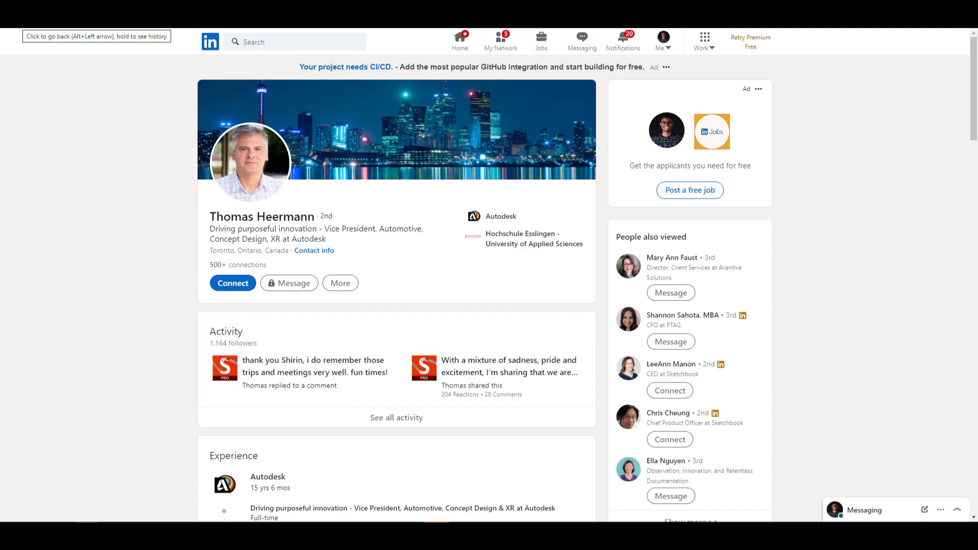
# Go back to the SketchBook spin-off post, read through it, then switch to the Sketchbook apps tab.
pyautogui.hotkey('alt', 'Left')
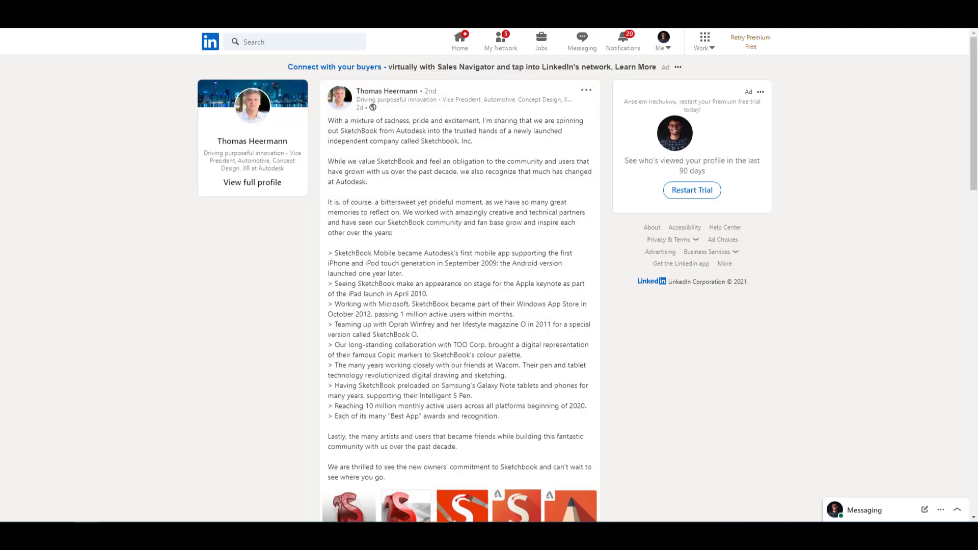
pyautogui.scroll(-1, 429, 265)
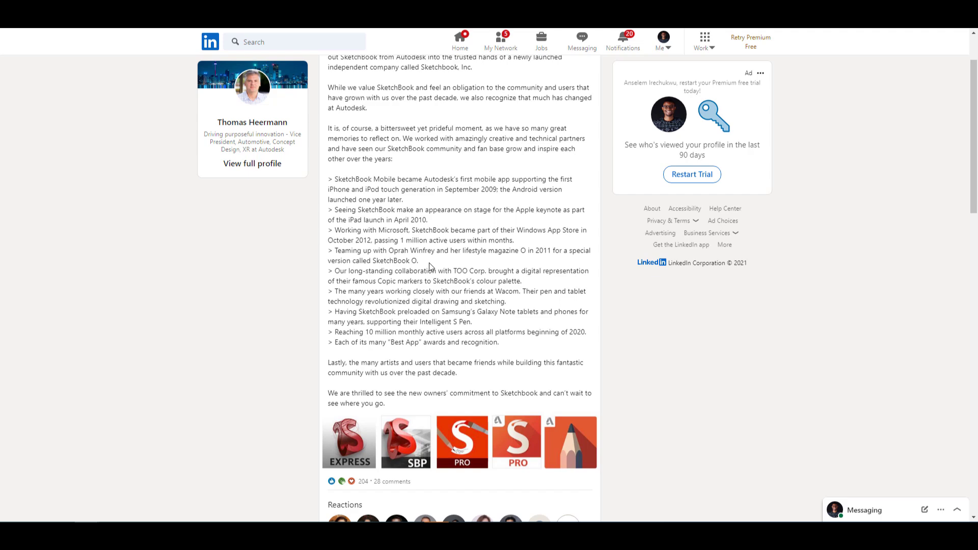
pyautogui.hotkey('ctrl', 'Tab')
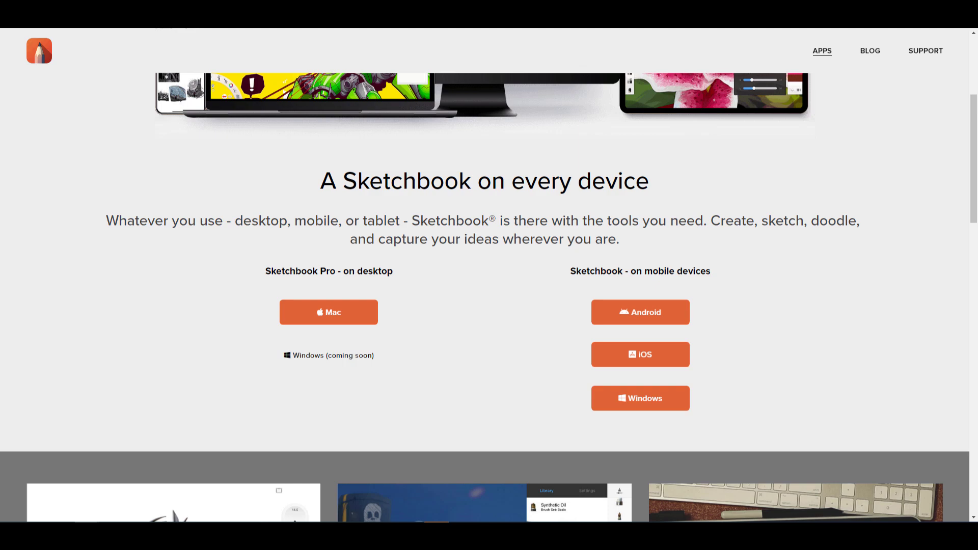
# Switch to the 'Welcome home, Sketchbook' blog post and scroll down and back through it.
pyautogui.hotkey('ctrl', 'Tab')
pyautogui.scroll(-3, 365, 230)
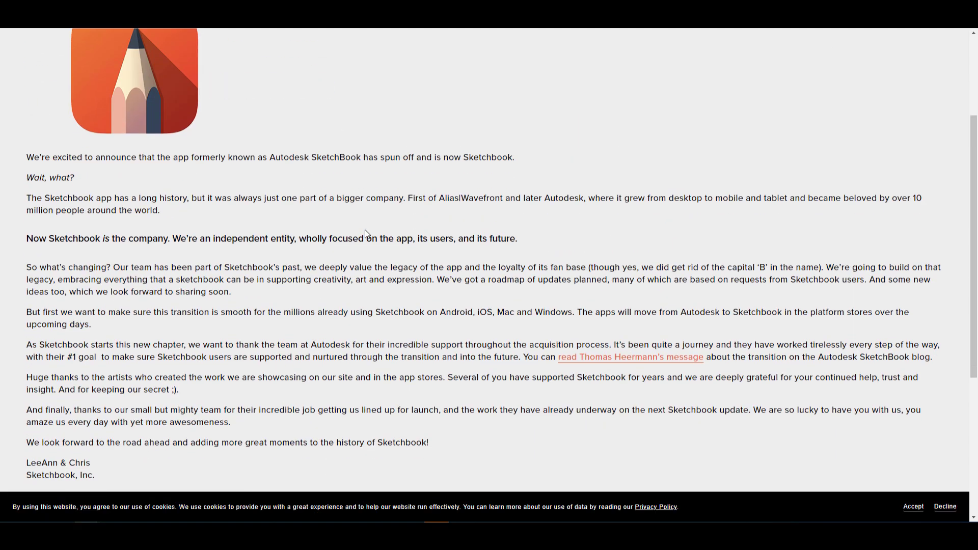
pyautogui.scroll(-5, 365, 233)
pyautogui.scroll(3, 365, 234)
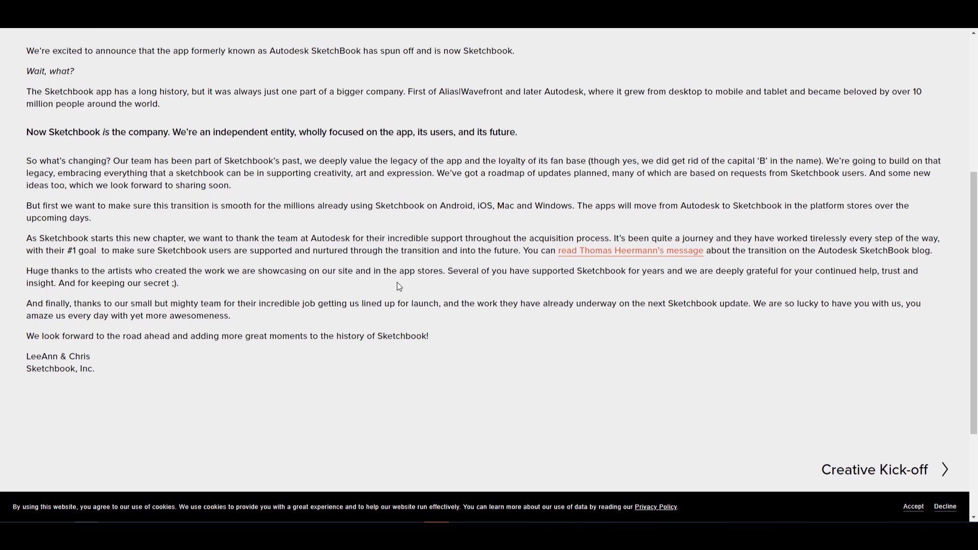
pyautogui.scroll(5, 397, 283)
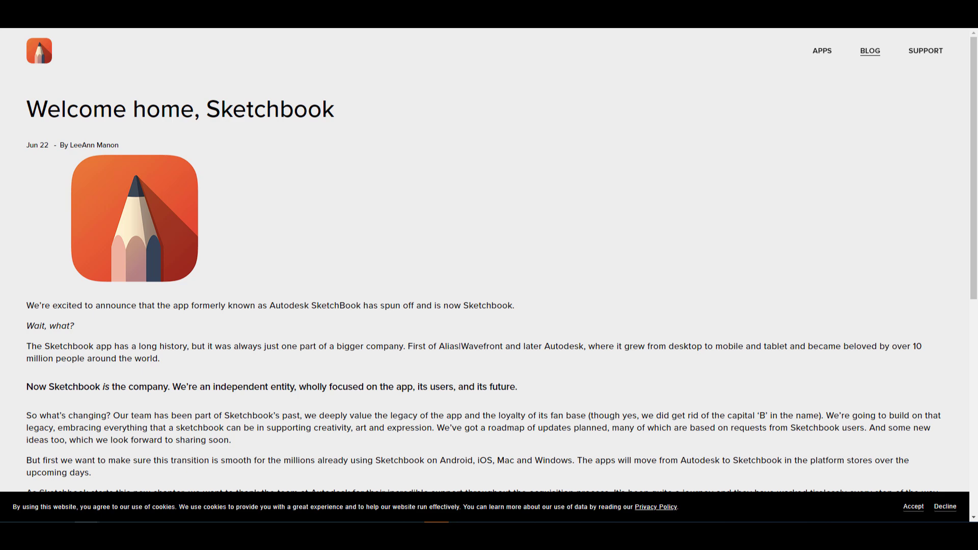
# Return to the Sketchbook apps page and scroll over its download section.
pyautogui.hotkey('alt', 'Left')
pyautogui.scroll(3, 433, 212)
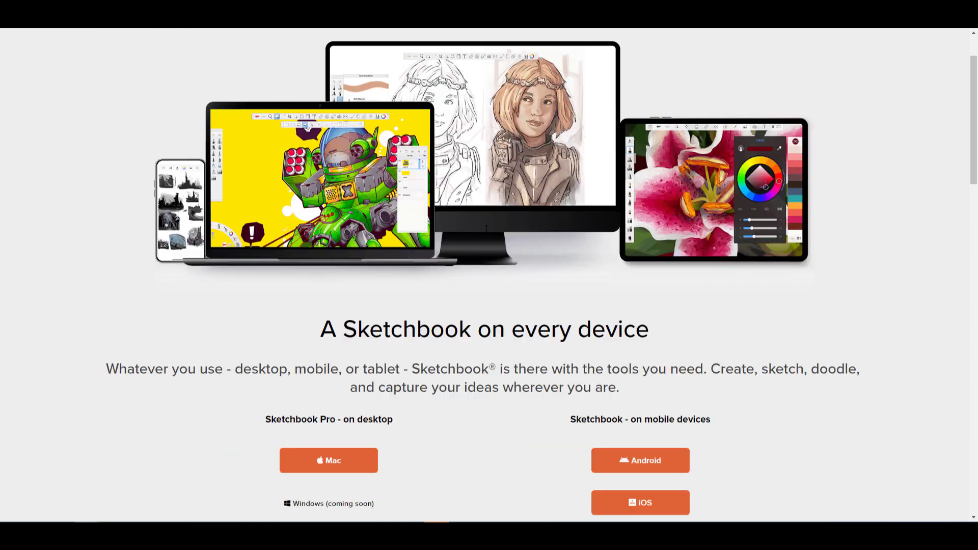
pyautogui.scroll(-3, 487, 228)
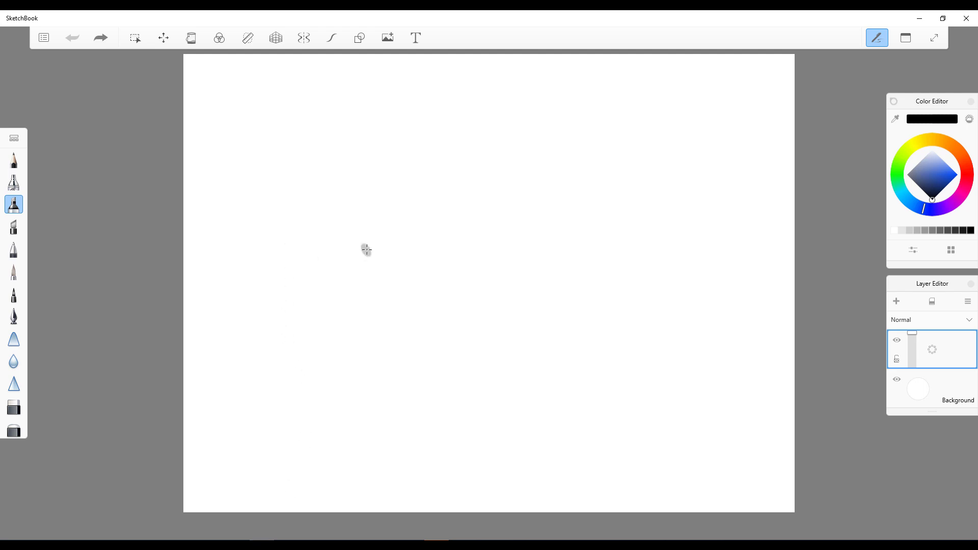
pyautogui.scroll(3, 353, 207)
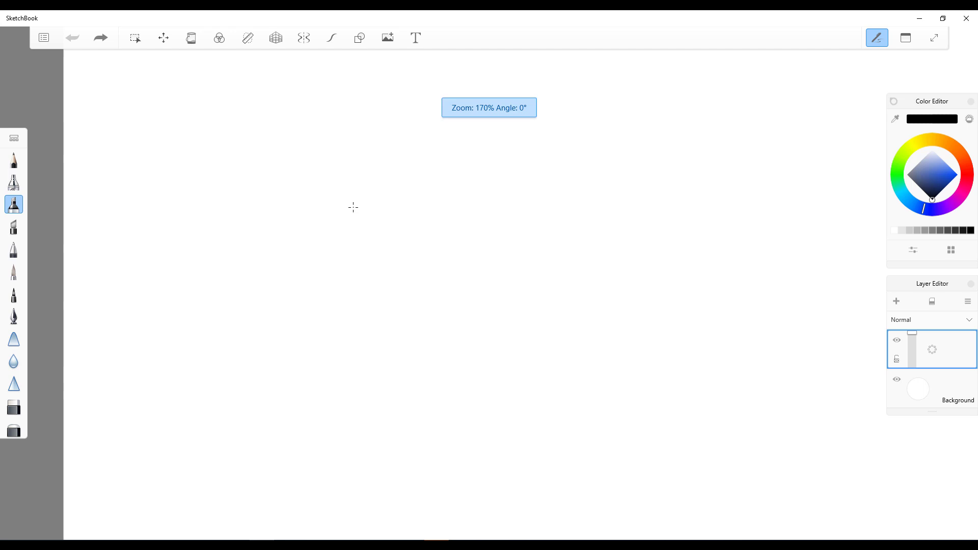
pyautogui.scroll(-2, 353, 207)
pyautogui.moveTo(348, 204); pyautogui.dragTo(355, 218)
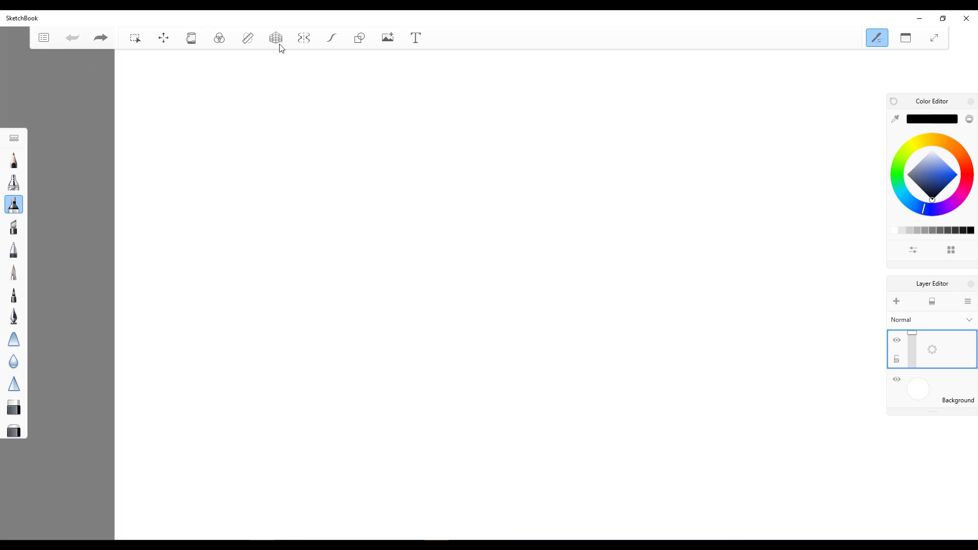
pyautogui.click(43, 37)
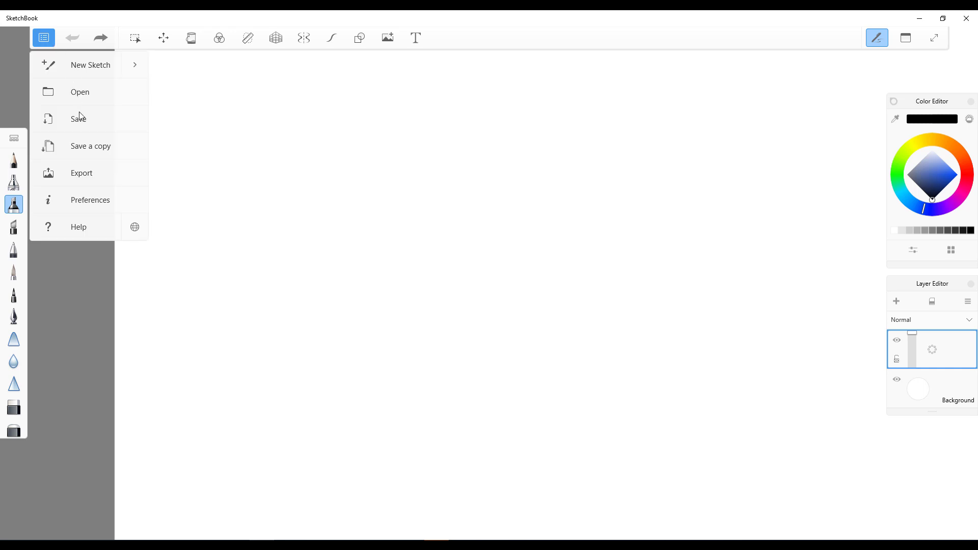
pyautogui.click(17, 144)
pyautogui.click(15, 138)
pyautogui.moveTo(89, 148); pyautogui.dragTo(208, 125)
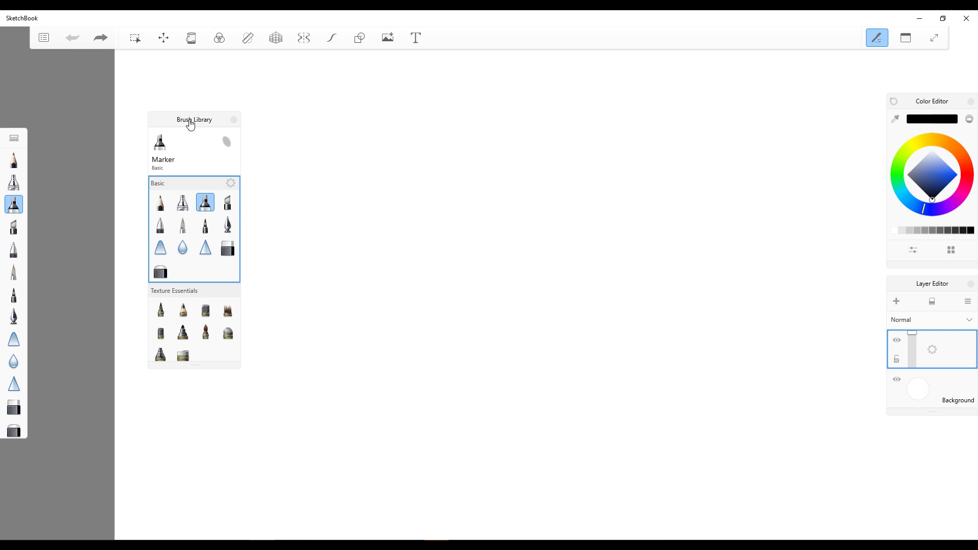
pyautogui.moveTo(190, 120)
pyautogui.mouseDown()
pyautogui.moveTo(107, 76)
pyautogui.moveTo(137, 68)
pyautogui.mouseUp()
pyautogui.click(151, 73)
pyautogui.hotkey('ctrl', 'z')
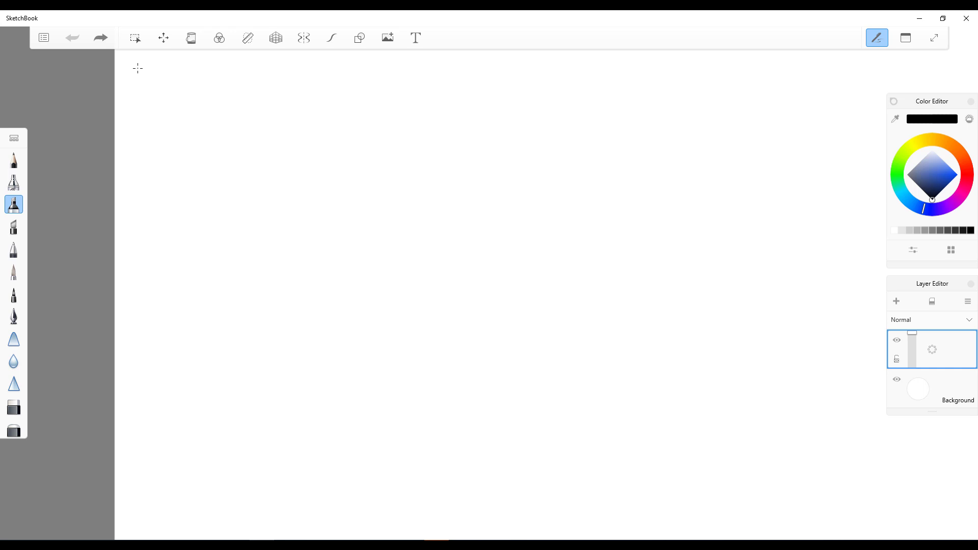
# Draw grey pencil test marks: a scribble, a small dot and a looping wavy stroke.
pyautogui.press('1')
pyautogui.moveTo(393, 162); pyautogui.dragTo(428, 295)
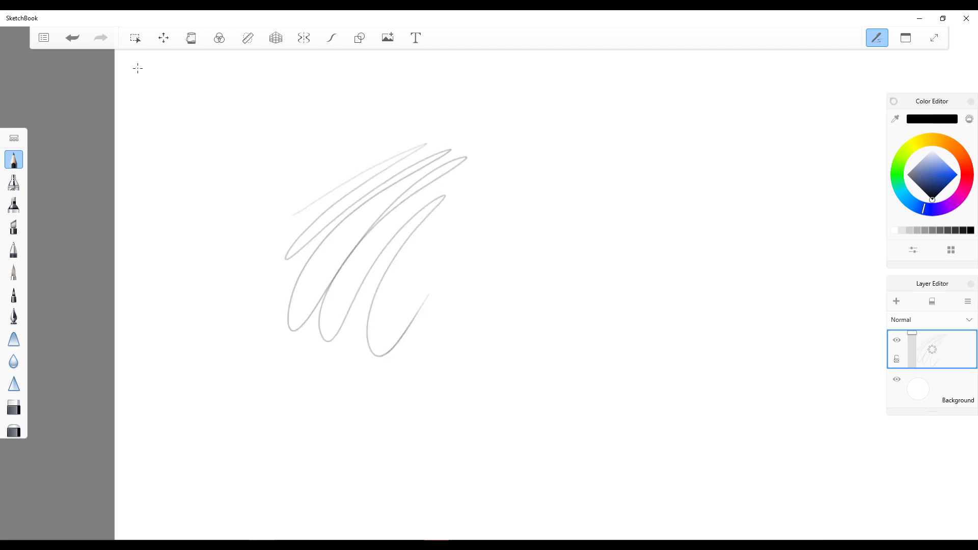
pyautogui.click(458, 220)
pyautogui.moveTo(455, 274)
pyautogui.mouseDown()
pyautogui.moveTo(466, 322)
pyautogui.moveTo(571, 255)
pyautogui.moveTo(677, 224)
pyautogui.moveTo(716, 224)
pyautogui.mouseUp()
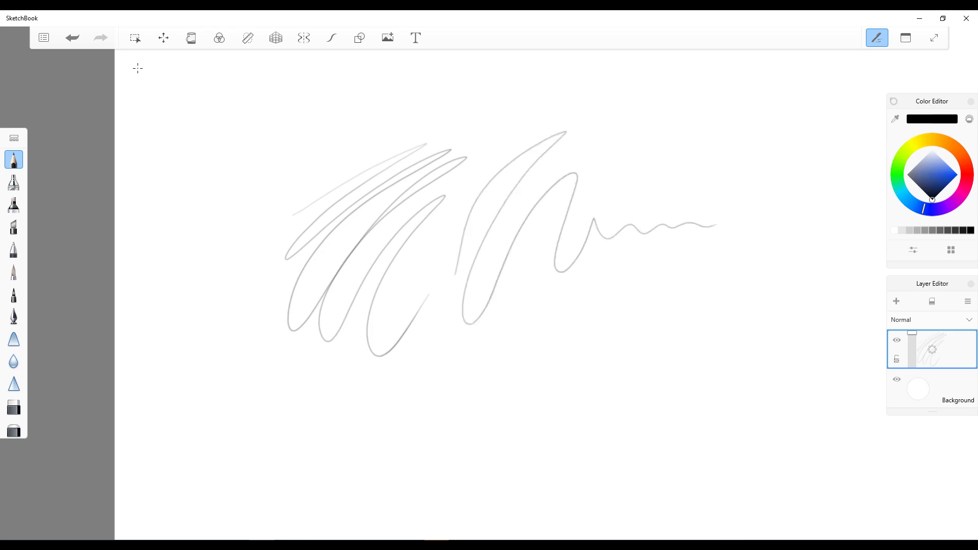
# Add a bold black looping test stroke, enlarge the layers panel, then undo the strokes.
pyautogui.click(14, 226)
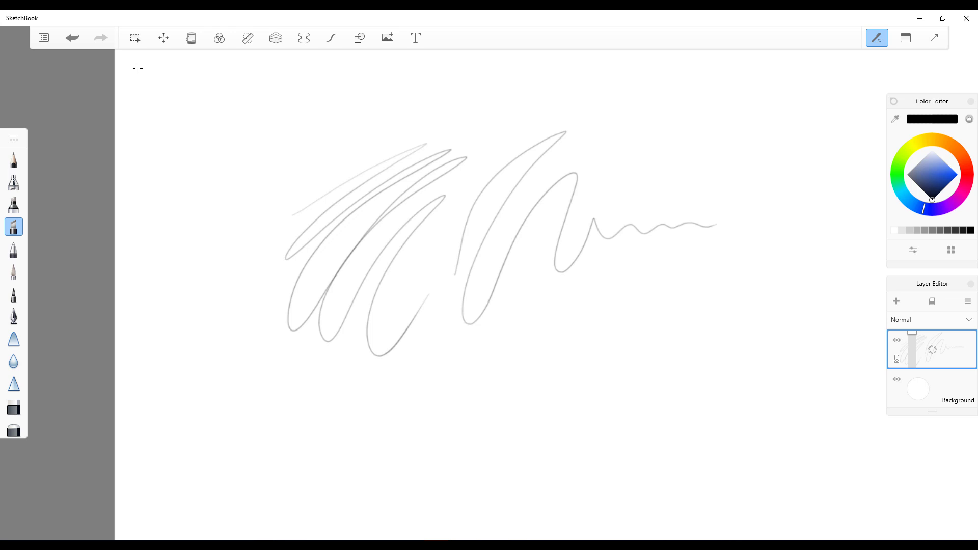
pyautogui.moveTo(241, 390)
pyautogui.mouseDown()
pyautogui.moveTo(310, 270)
pyautogui.moveTo(257, 400)
pyautogui.moveTo(311, 405)
pyautogui.moveTo(325, 379)
pyautogui.moveTo(448, 356)
pyautogui.moveTo(509, 390)
pyautogui.mouseUp()
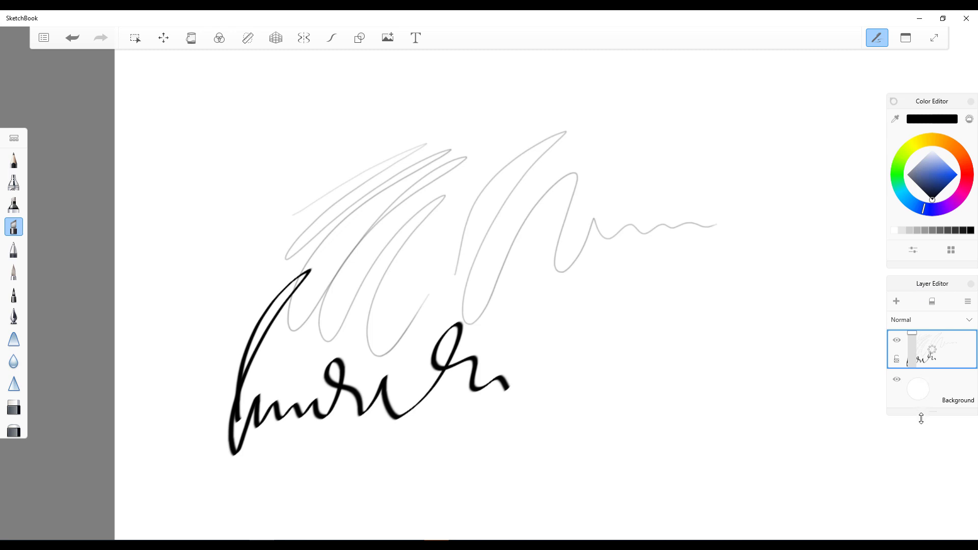
pyautogui.moveTo(921, 413); pyautogui.dragTo(921, 495)
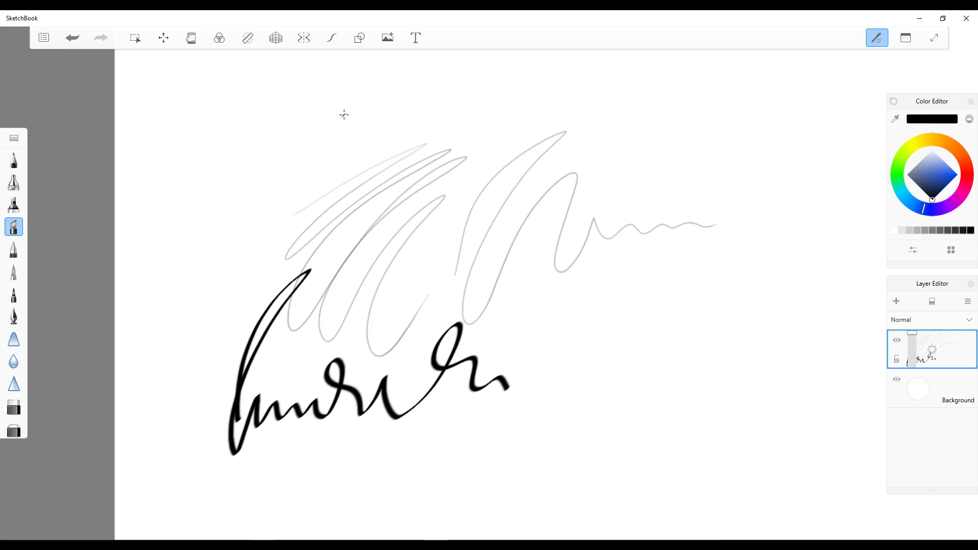
pyautogui.hotkey('ctrl', 'z')
pyautogui.hotkey('ctrl', 'z')
pyautogui.hotkey('ctrl', 'z')
pyautogui.hotkey('ctrl', 'z')
pyautogui.hotkey('ctrl', 'z')
pyautogui.hotkey('ctrl', 'z')
pyautogui.hotkey('ctrl', 'z')
pyautogui.hotkey('ctrl', 'z')
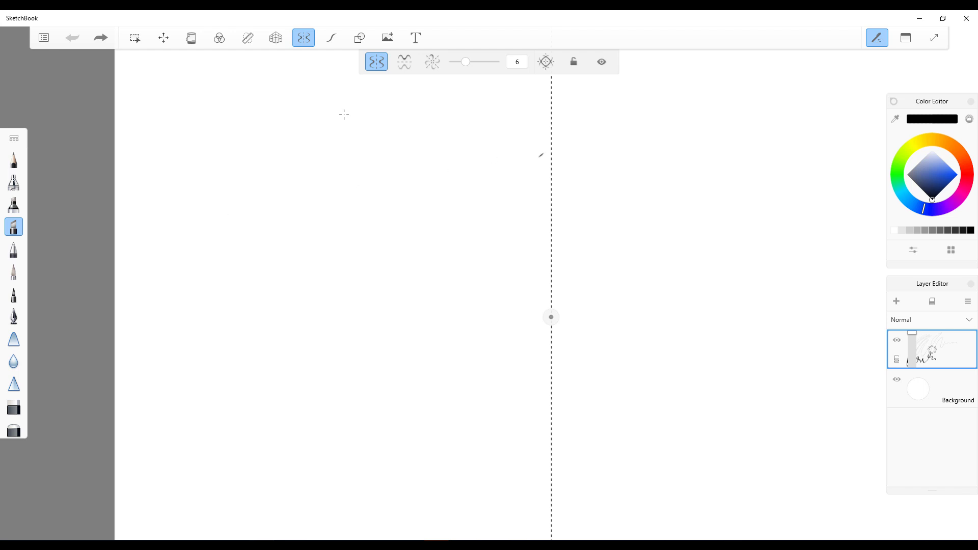
# Draw a mirrored bulb-shaped stroke across the axis, undo it, and turn off symmetry.
pyautogui.moveTo(549, 149)
pyautogui.mouseDown()
pyautogui.moveTo(499, 173)
pyautogui.moveTo(468, 241)
pyautogui.moveTo(524, 233)
pyautogui.moveTo(515, 256)
pyautogui.moveTo(452, 310)
pyautogui.moveTo(489, 434)
pyautogui.moveTo(526, 342)
pyautogui.mouseUp()
pyautogui.hotkey('ctrl', 'z')
pyautogui.click(299, 39)
# Cycle the perspective grid through two- and three-point modes, then place an ellipse guide.
pyautogui.click(276, 38)
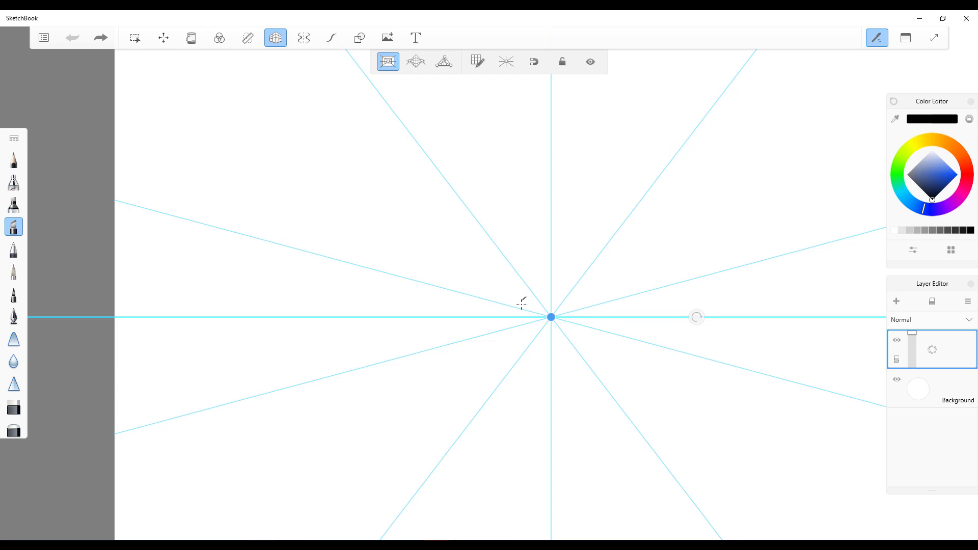
pyautogui.click(417, 69)
pyautogui.click(441, 65)
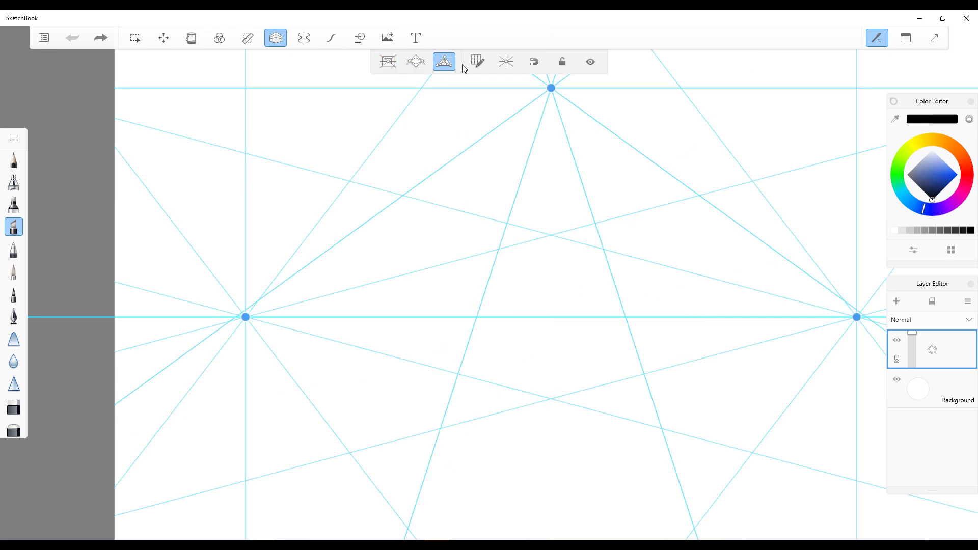
pyautogui.click(508, 65)
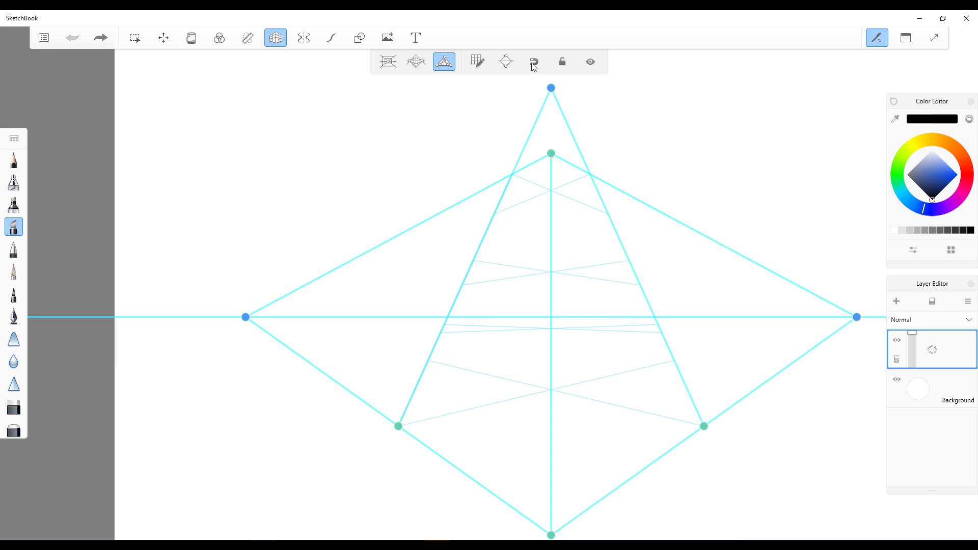
pyautogui.click(249, 38)
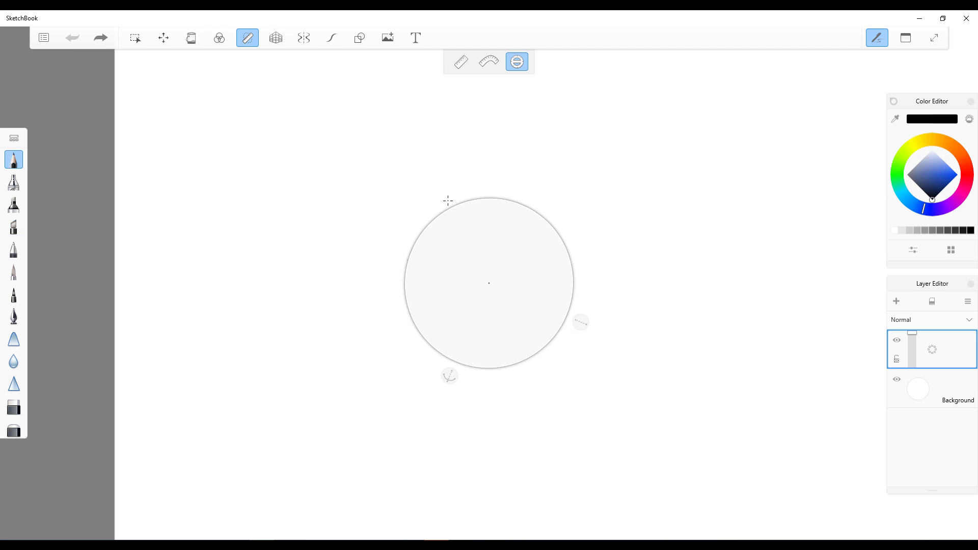
# Trace a darkened arc along the ellipse guide and close it with a ruler-straight base line.
pyautogui.moveTo(406, 315)
pyautogui.mouseDown()
pyautogui.moveTo(426, 226)
pyautogui.moveTo(470, 198)
pyautogui.moveTo(572, 262)
pyautogui.moveTo(569, 313)
pyautogui.mouseUp()
pyautogui.moveTo(553, 226)
pyautogui.mouseDown()
pyautogui.moveTo(437, 215)
pyautogui.moveTo(408, 323)
pyautogui.mouseUp()
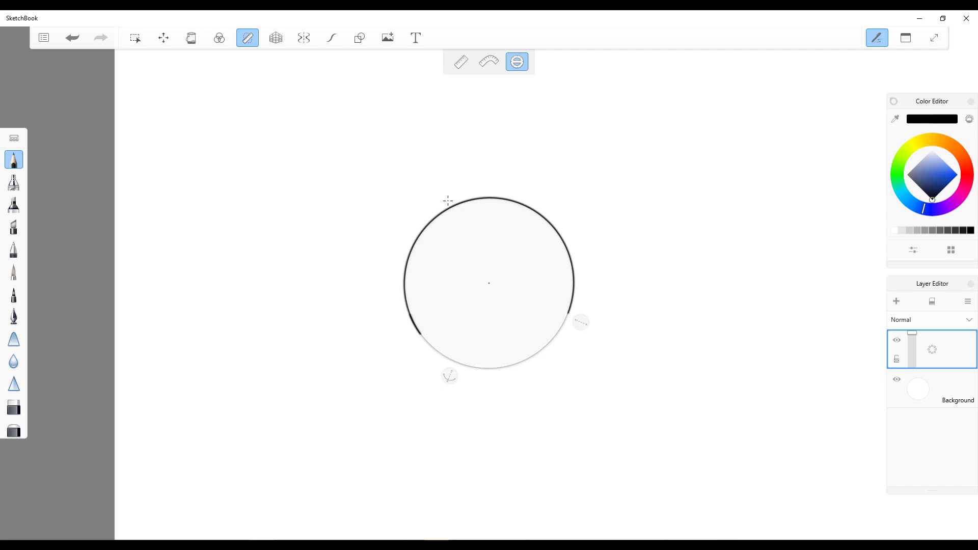
pyautogui.press('r')
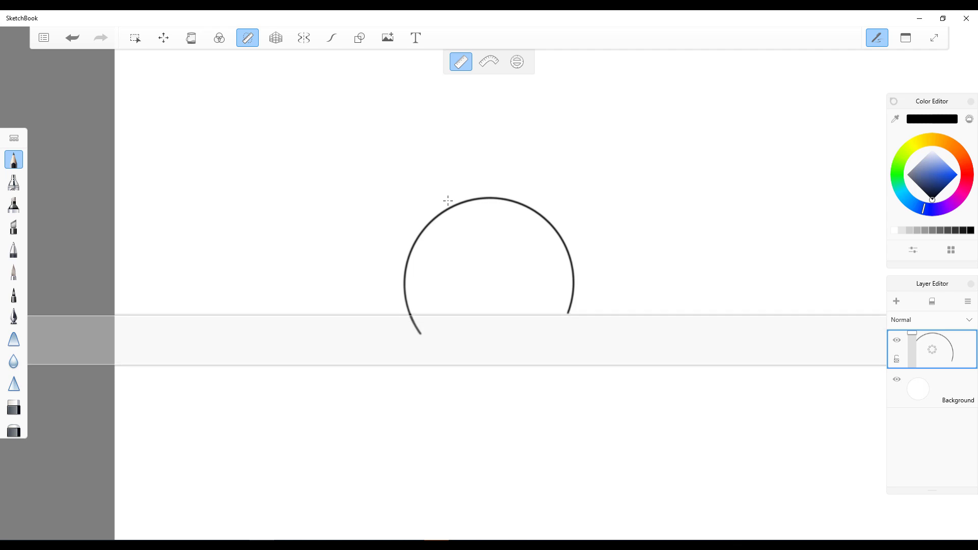
pyautogui.moveTo(570, 315); pyautogui.dragTo(409, 314)
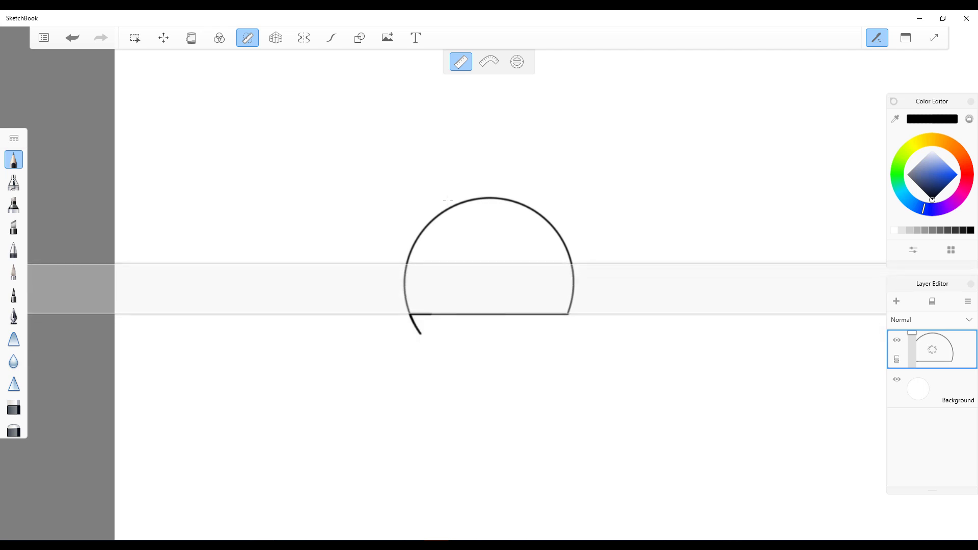
# Erase the stray lower-left arc end, view stroke adjustment options, and minimize Sketchbook.
pyautogui.press('e')
pyautogui.moveTo(420, 330)
pyautogui.mouseDown()
pyautogui.moveTo(410, 315)
pyautogui.moveTo(433, 314)
pyautogui.moveTo(408, 308)
pyautogui.moveTo(441, 315)
pyautogui.mouseUp()
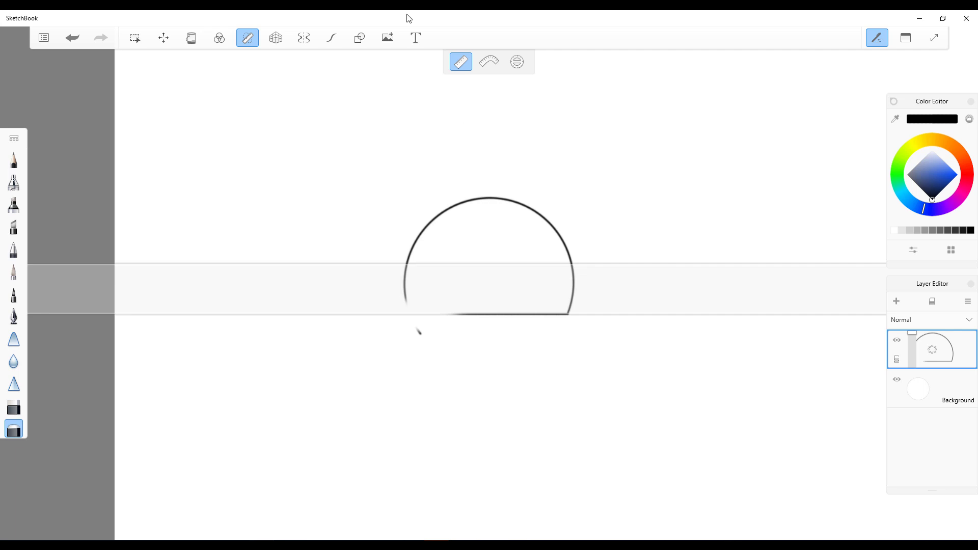
pyautogui.click(218, 41)
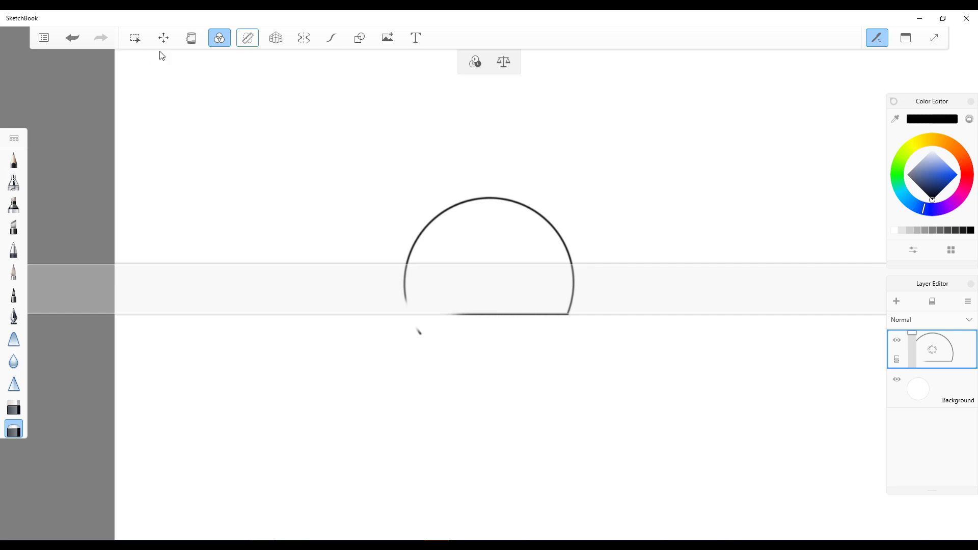
pyautogui.click(928, 23)
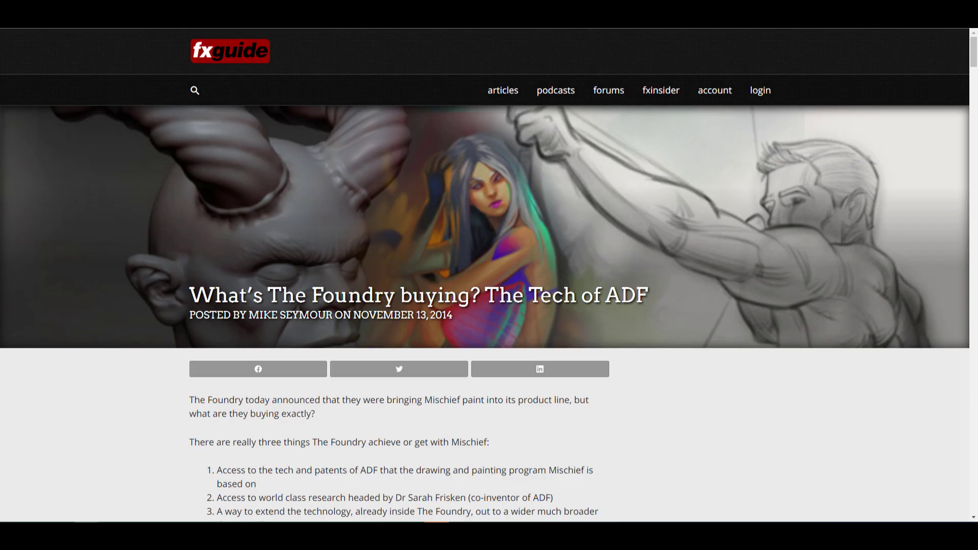
# Scroll down the fxguide ADF article past its images and video, then back to the title.
pyautogui.scroll(-14, 572, 278)
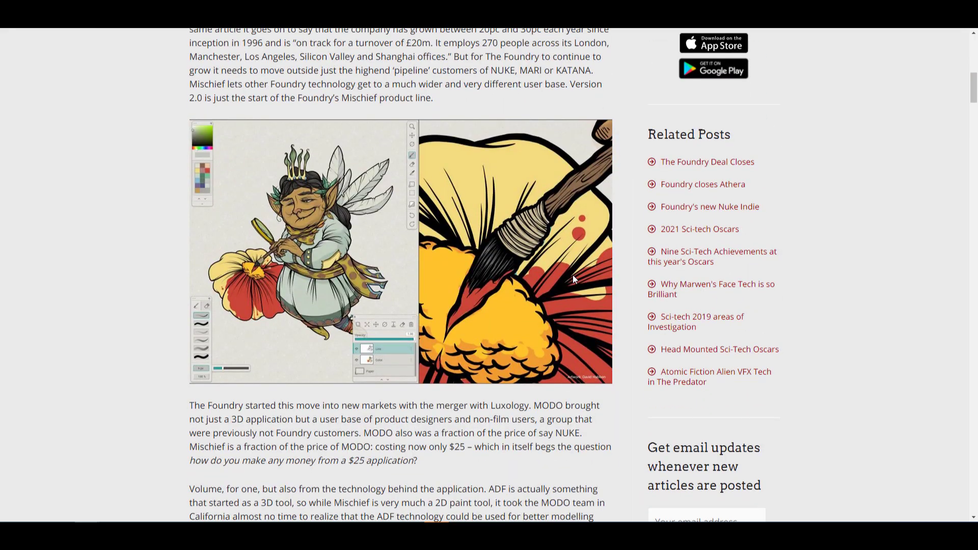
pyautogui.scroll(-10, 575, 304)
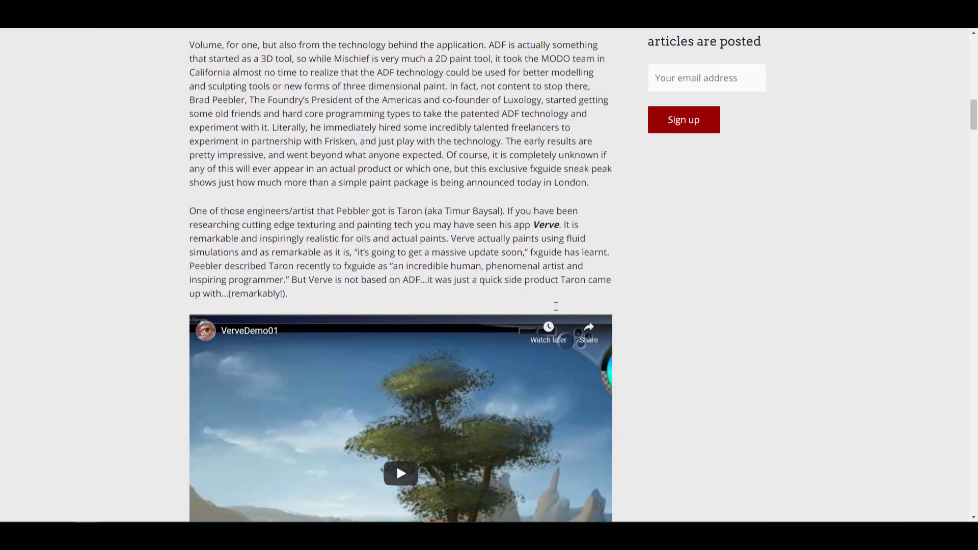
pyautogui.scroll(-15, 555, 307)
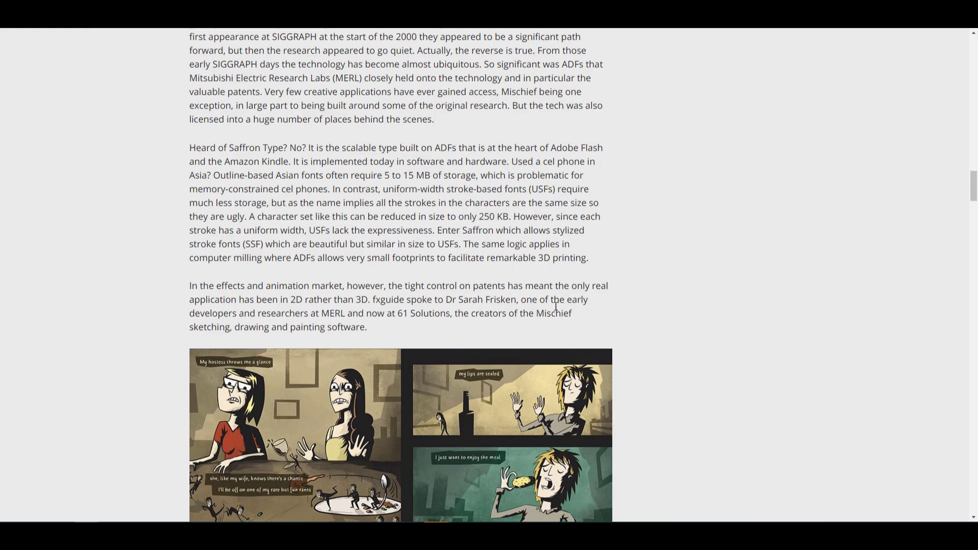
pyautogui.scroll(20, 556, 307)
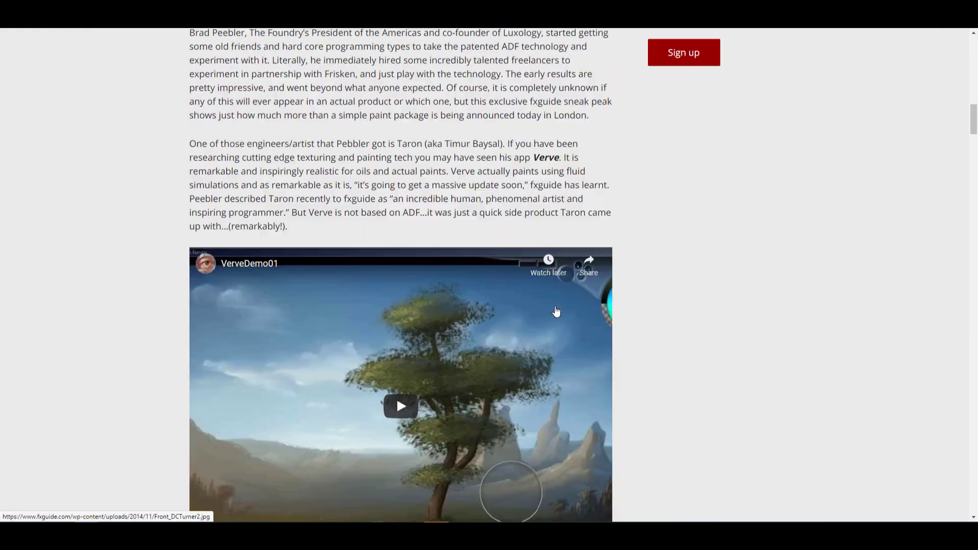
pyautogui.scroll(15, 556, 311)
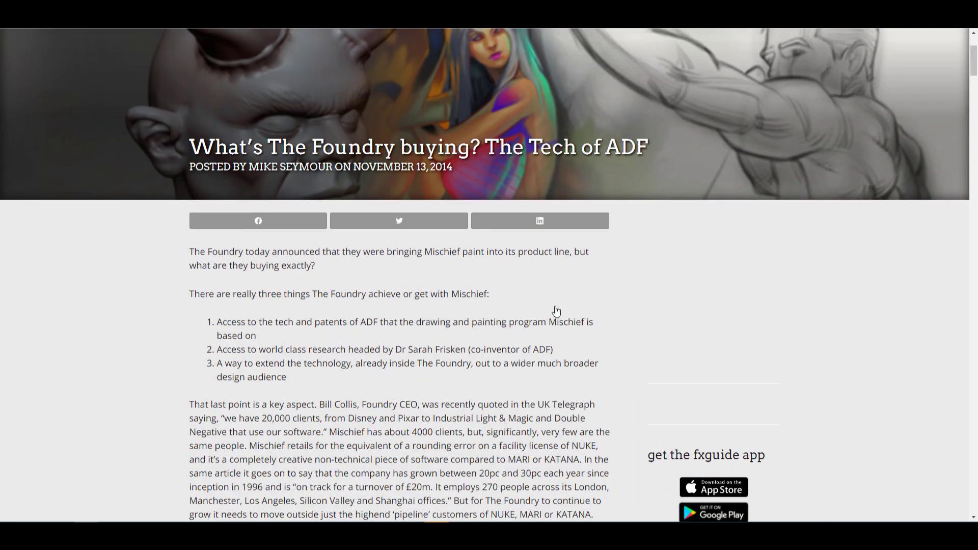
pyautogui.scroll(-1, 641, 333)
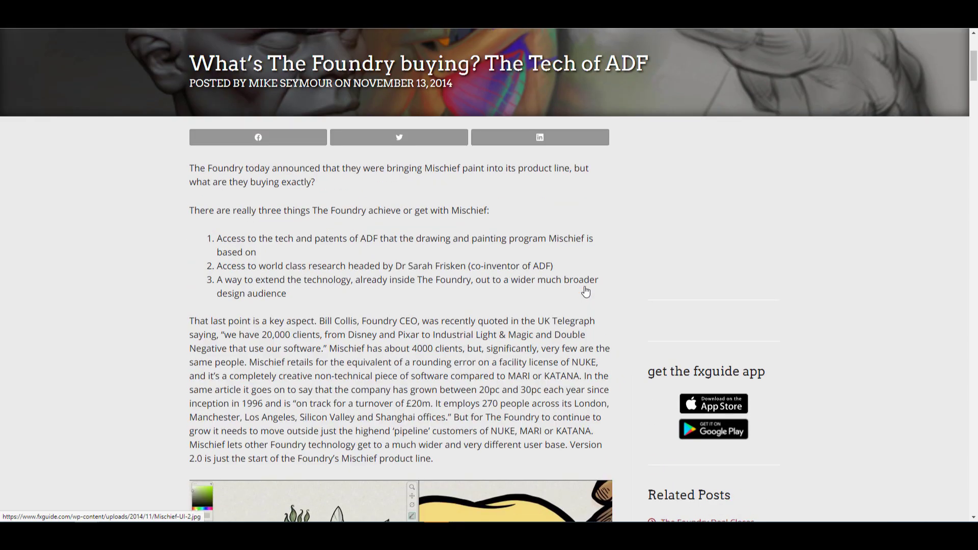
pyautogui.scroll(1, 585, 291)
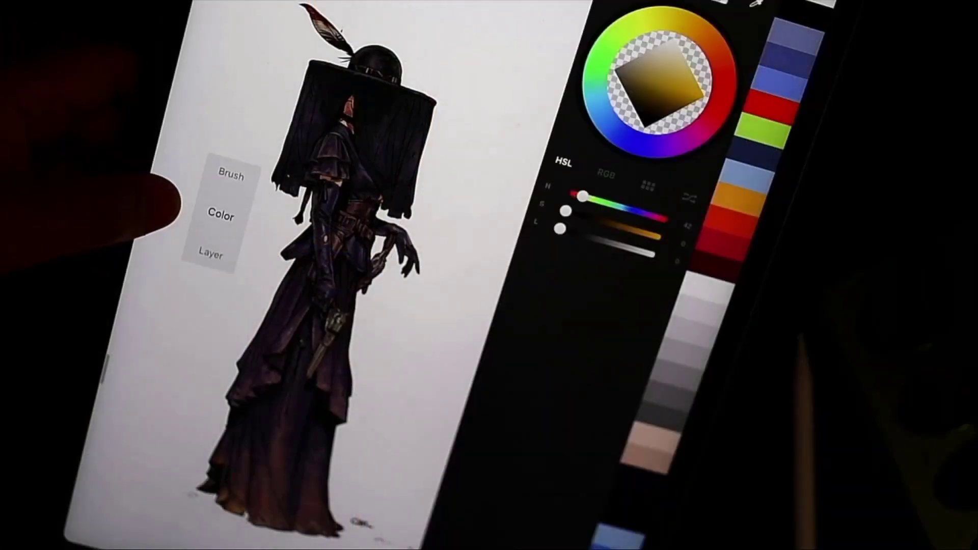
# Switch from colour picking to the brush library and scroll down and back through its brushes.
pyautogui.click(231, 174)
pyautogui.scroll(-10, 589, 436)
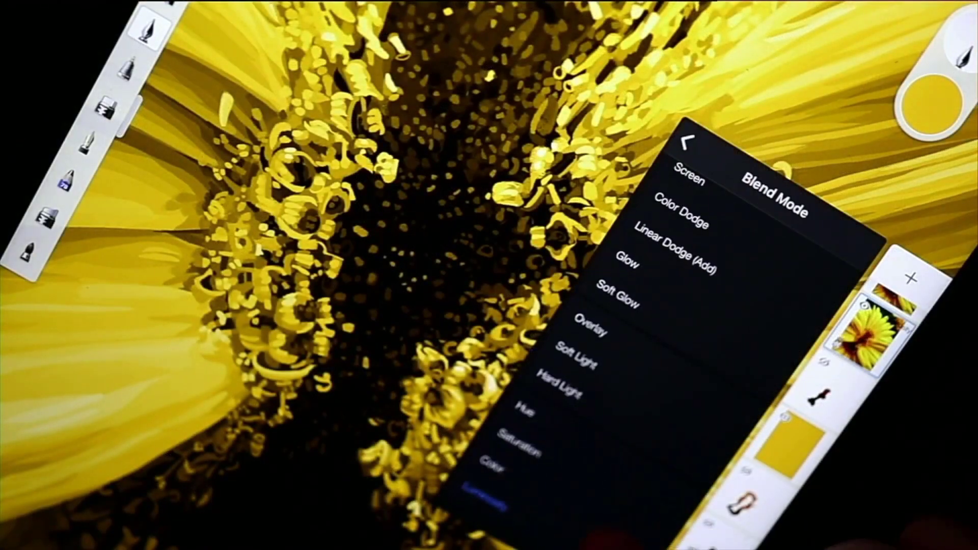
pyautogui.scroll(3, 637, 357)
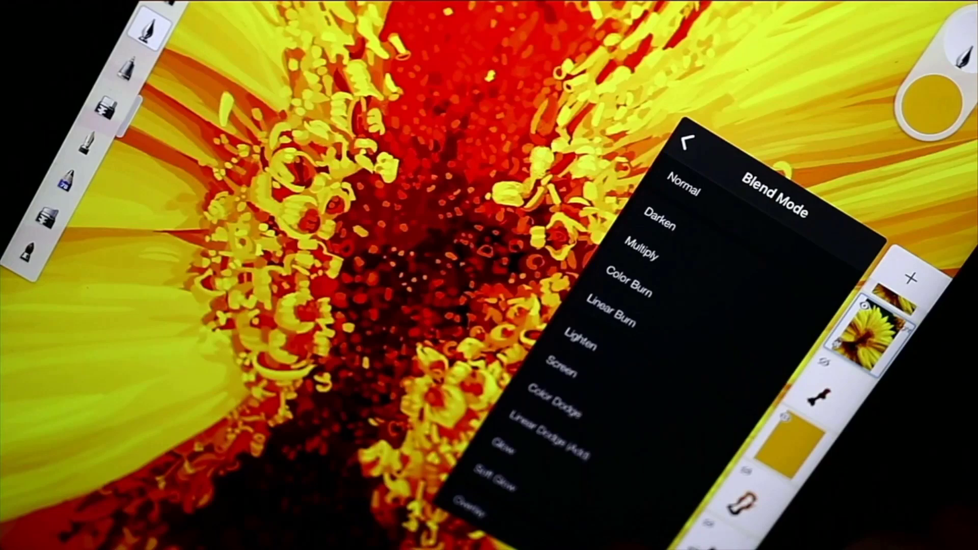